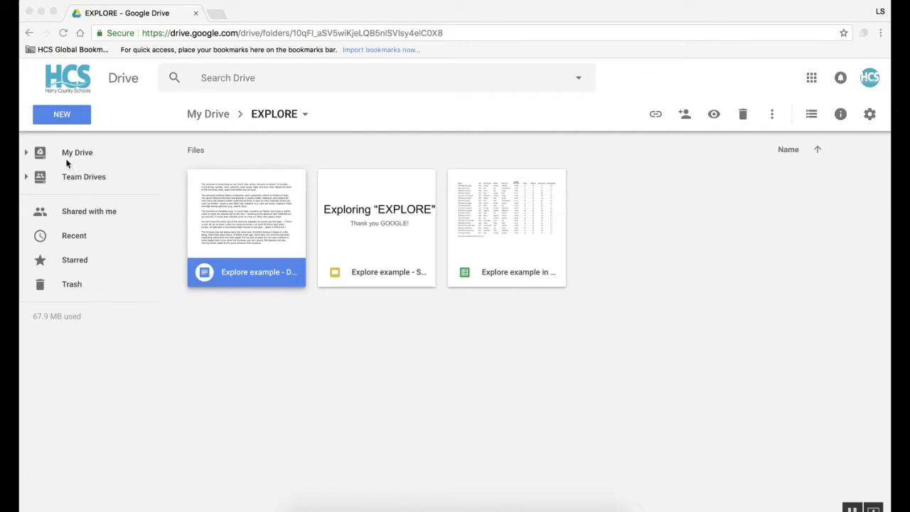
pyautogui.click(63, 118)
pyautogui.click(63, 115)
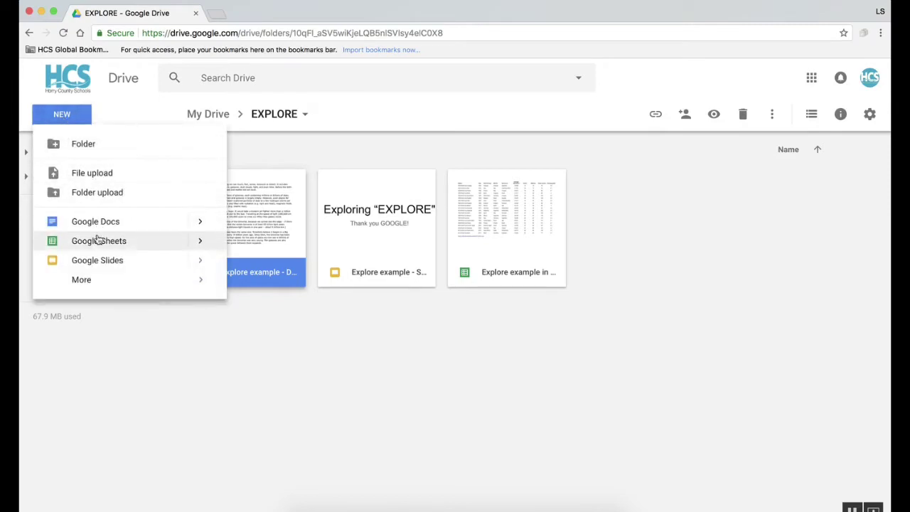
pyautogui.click(111, 382)
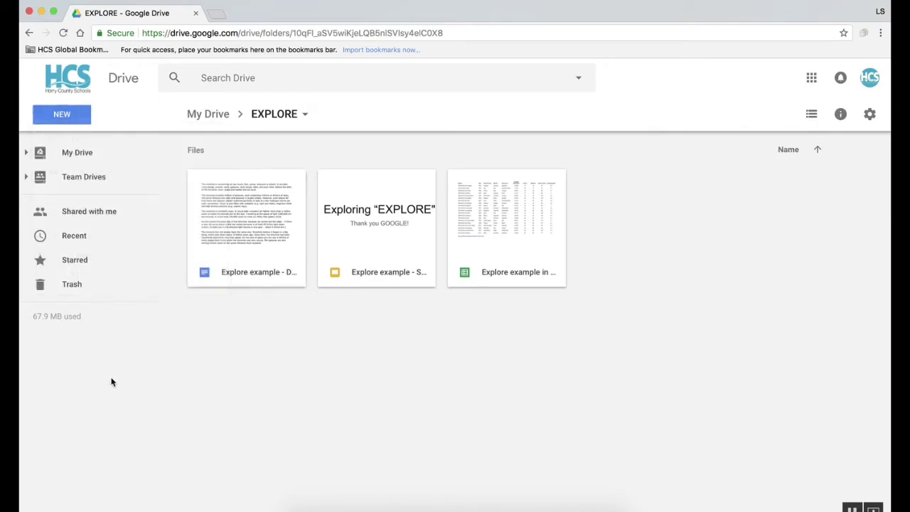
# Step: Open the Explore example - Docs document and look through its Explore topics, images and related research
pyautogui.doubleClick(257, 184)
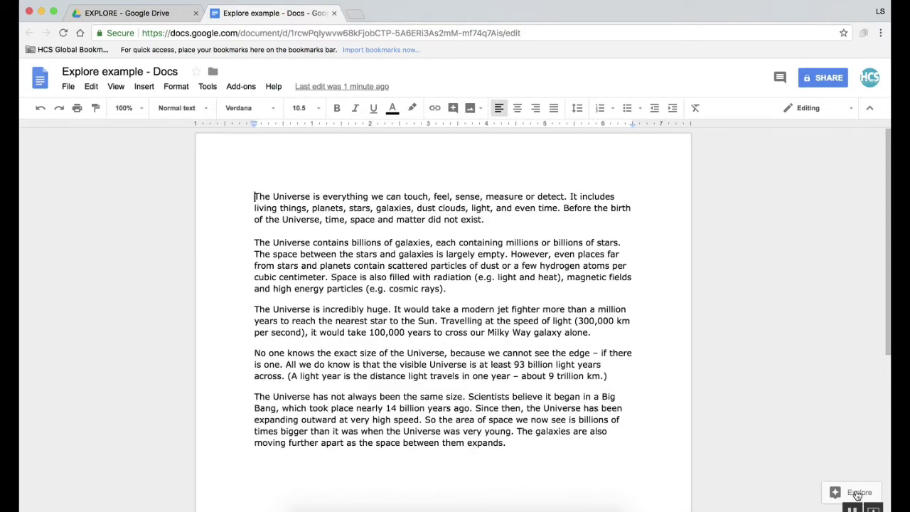
pyautogui.click(858, 493)
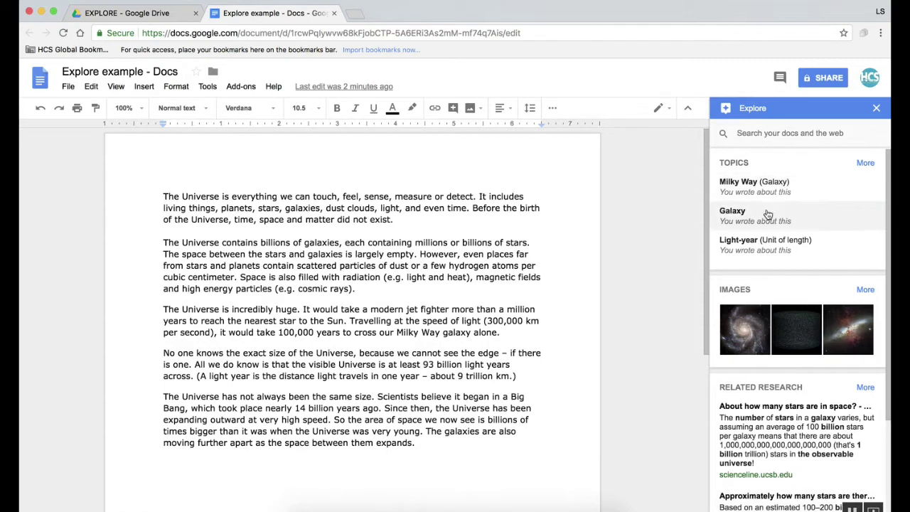
pyautogui.scroll(-3, 812, 323)
pyautogui.scroll(-1, 815, 326)
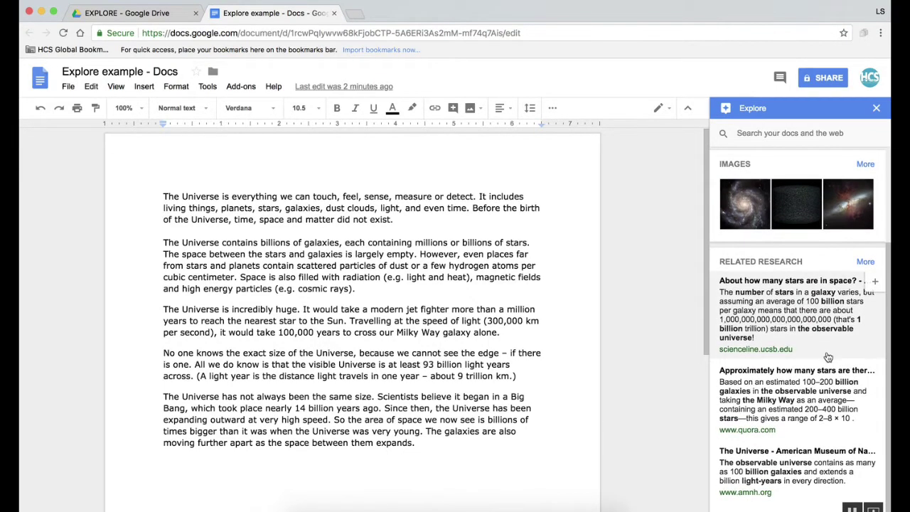
pyautogui.scroll(3, 828, 356)
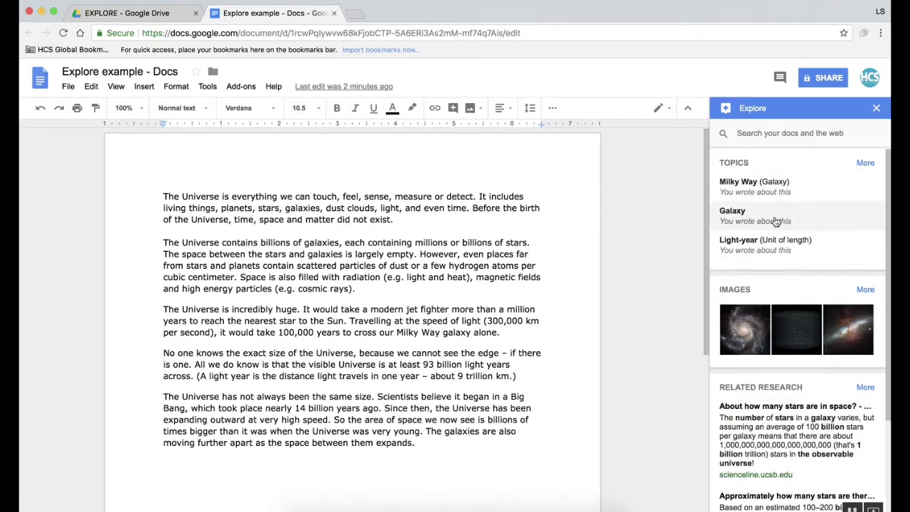
# Step: Search for "Space Station" within Explore
pyautogui.click(801, 133)
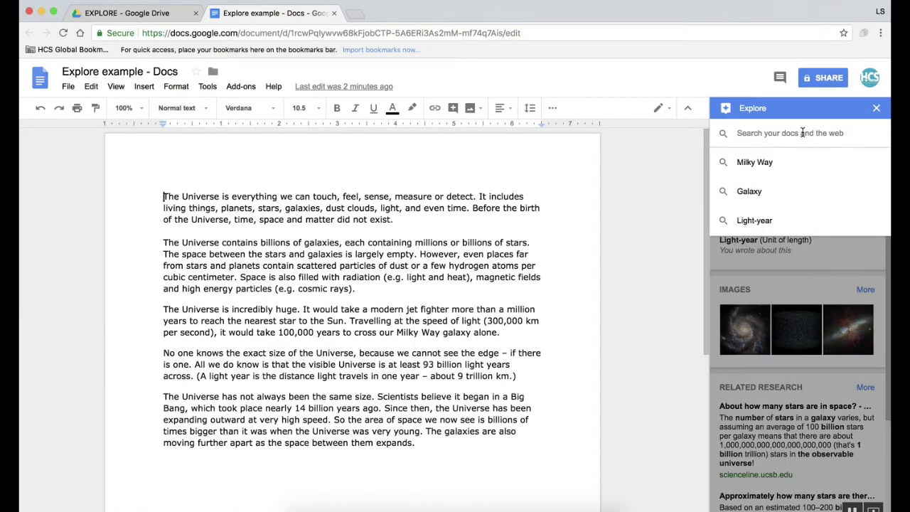
pyautogui.write('space')
pyautogui.press('BackSpace')
pyautogui.press('BackSpace')
pyautogui.press('BackSpace')
pyautogui.press('BackSpace')
pyautogui.press('BackSpace')
pyautogui.write('Space')
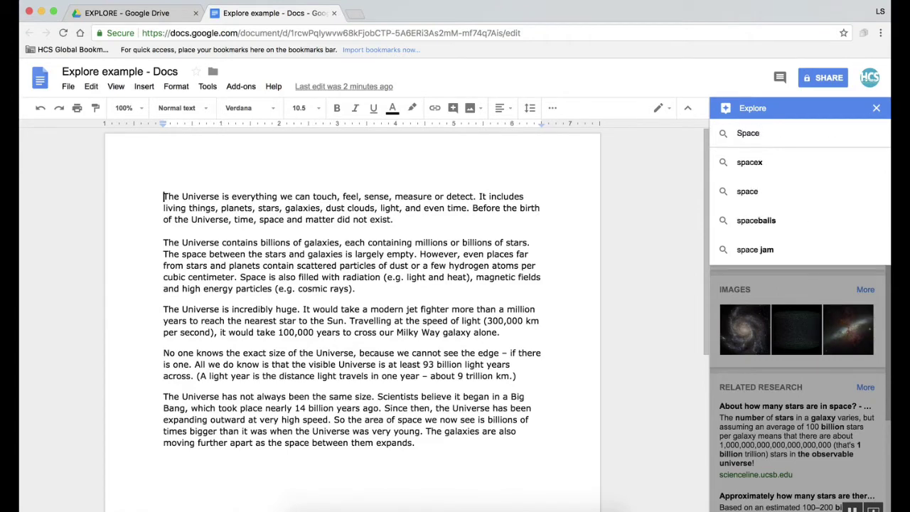
pyautogui.write(' Station')
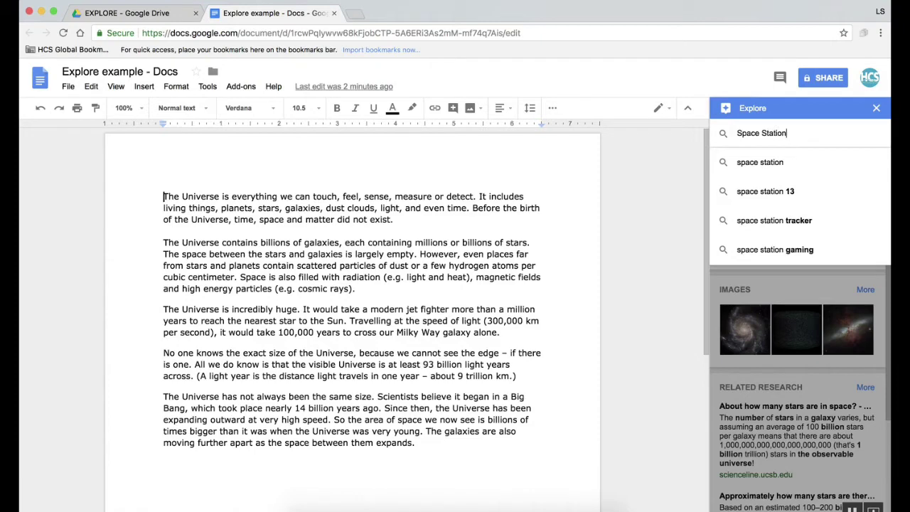
pyautogui.press('Return')
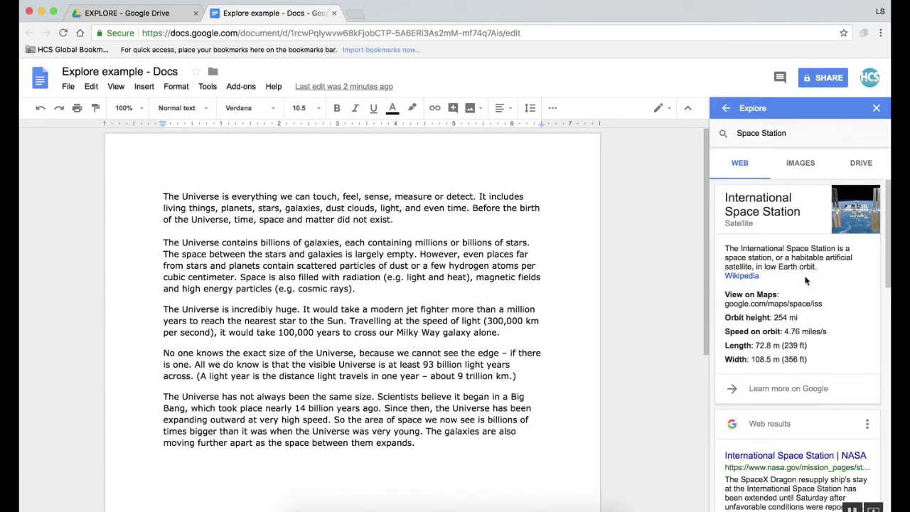
# Step: Check the citation format options and cite the International Space Station | NASA web result as an MLA footnote at the document's start
pyautogui.scroll(-2, 810, 331)
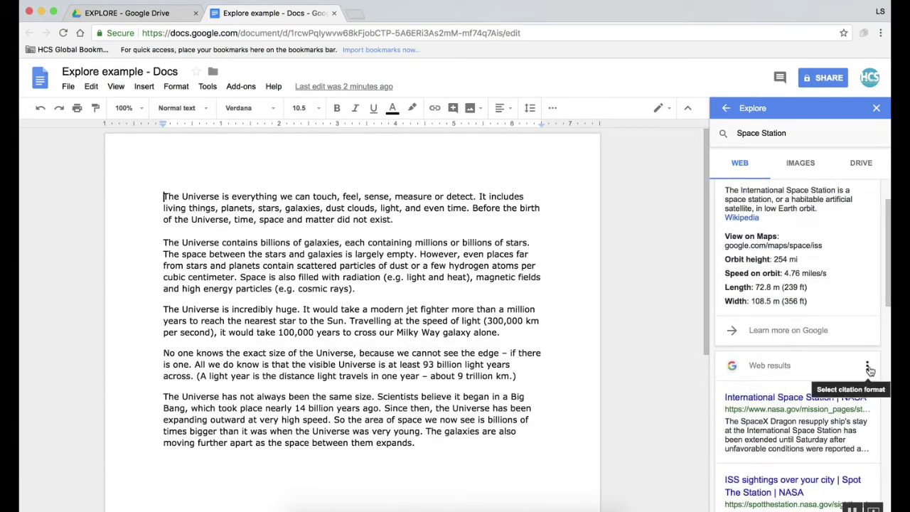
pyautogui.click(867, 367)
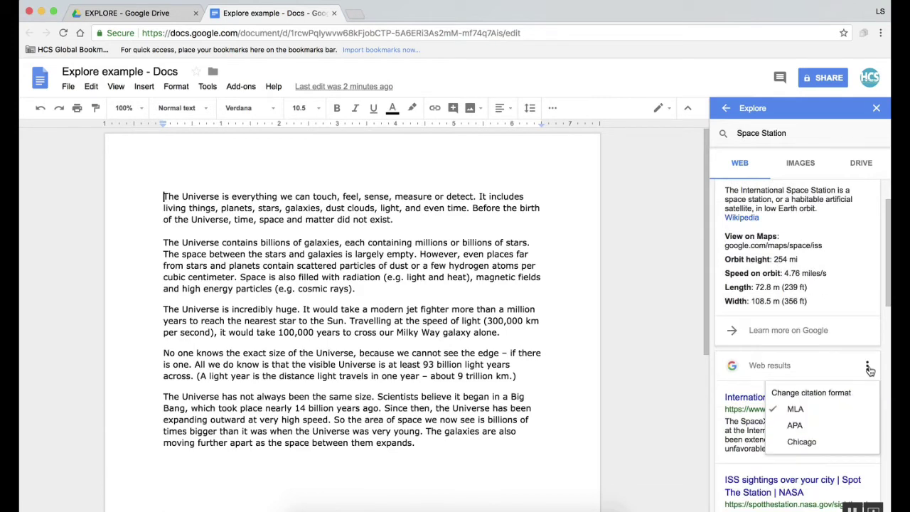
pyautogui.click(799, 442)
pyautogui.scroll(-2, 837, 412)
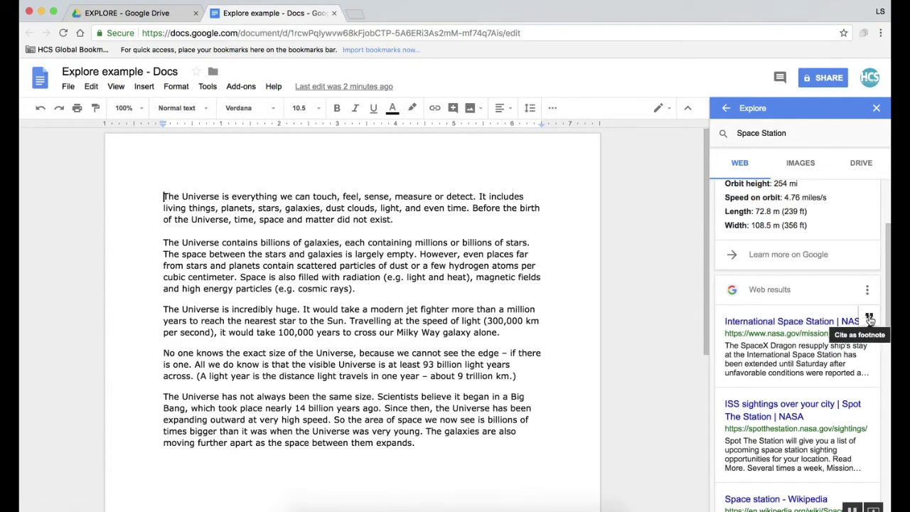
pyautogui.click(869, 319)
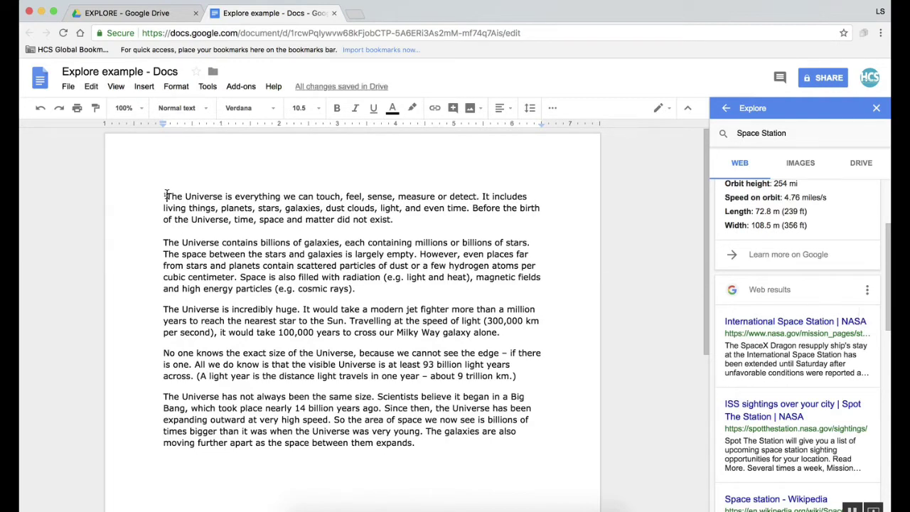
pyautogui.scroll(-5, 351, 305)
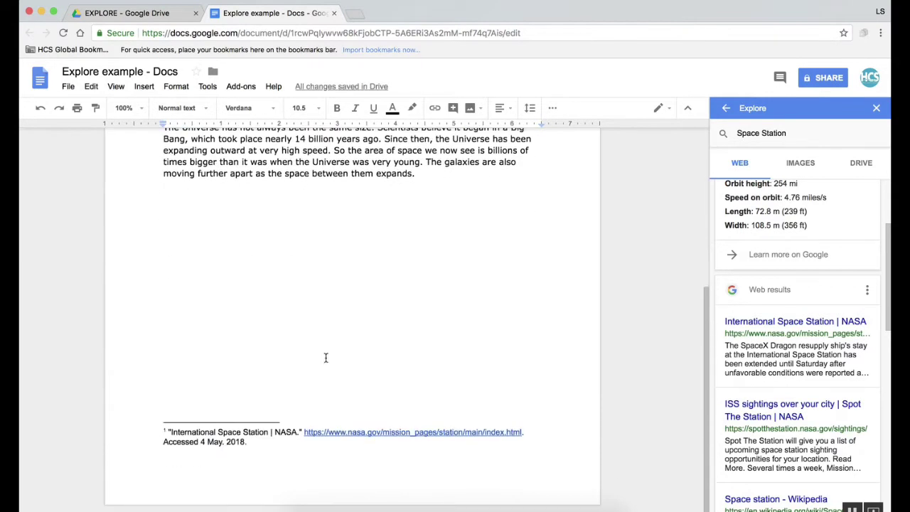
pyautogui.scroll(5, 503, 284)
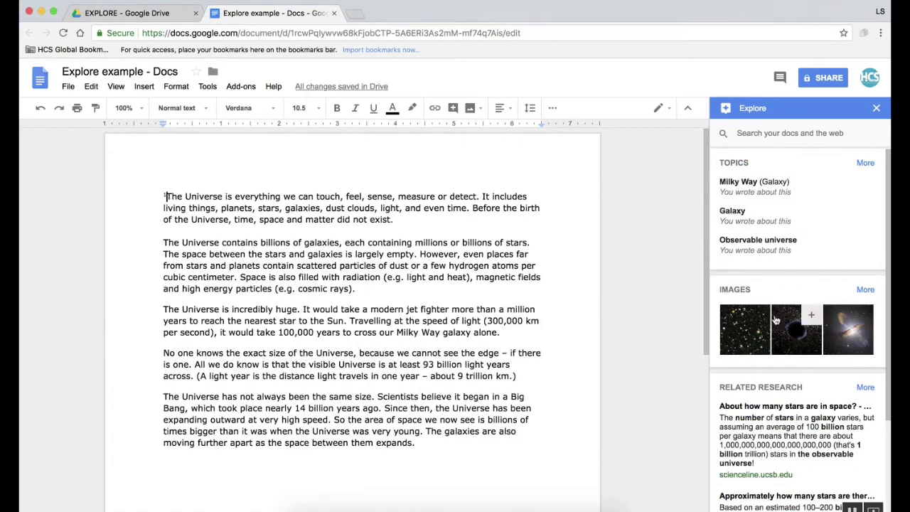
# Step: Insert the black hole image from the Explore suggestions before the first paragraph
pyautogui.moveTo(760, 321)
pyautogui.moveTo(810, 322)
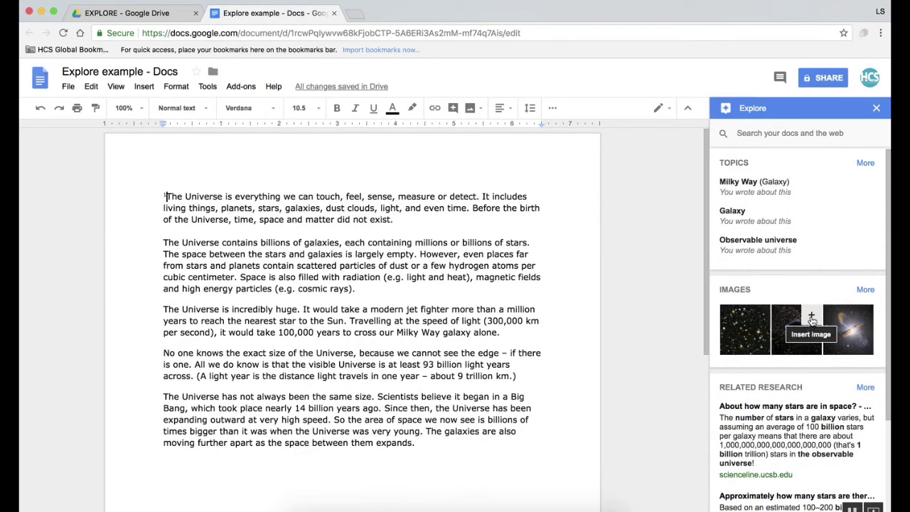
pyautogui.click(811, 316)
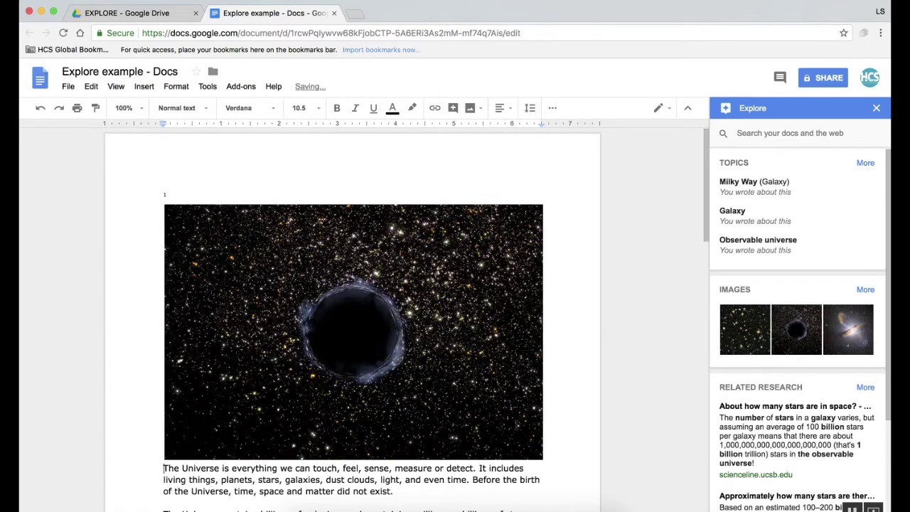
# Step: Shrink the black hole image to about a quarter of its width and place it with wrapped text inside the second paragraph
pyautogui.click(520, 431)
pyautogui.moveTo(542, 461); pyautogui.dragTo(269, 274)
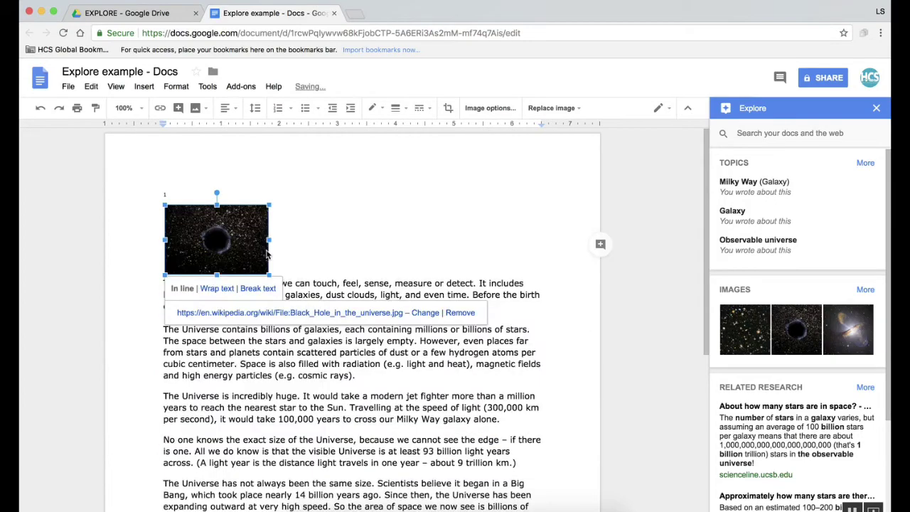
pyautogui.click(216, 288)
pyautogui.moveTo(220, 245); pyautogui.dragTo(330, 313)
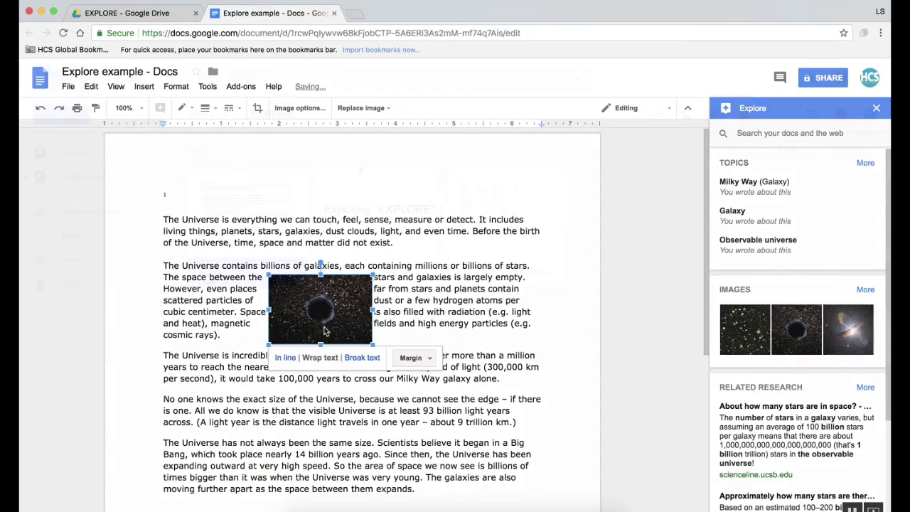
# Step: Close the document and show the Explore suggestions for the Explore example - Slides presentation
pyautogui.press('super+w')
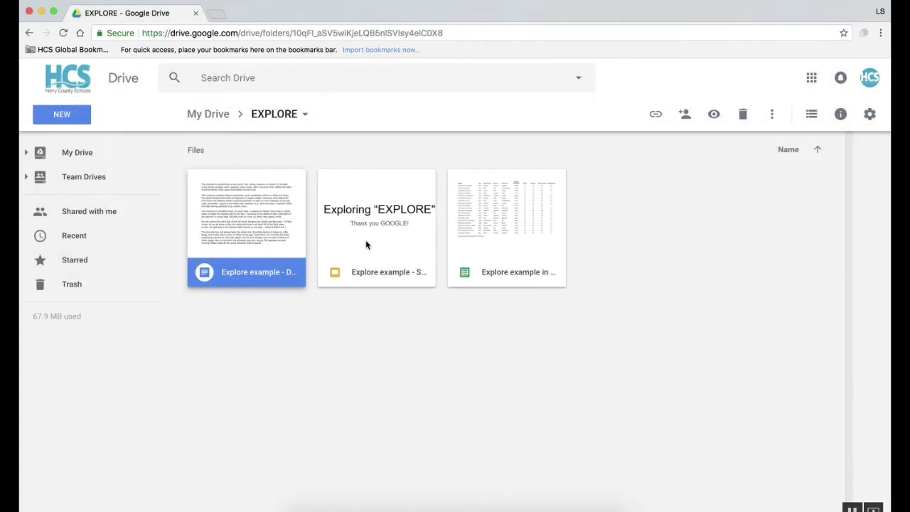
pyautogui.doubleClick(373, 278)
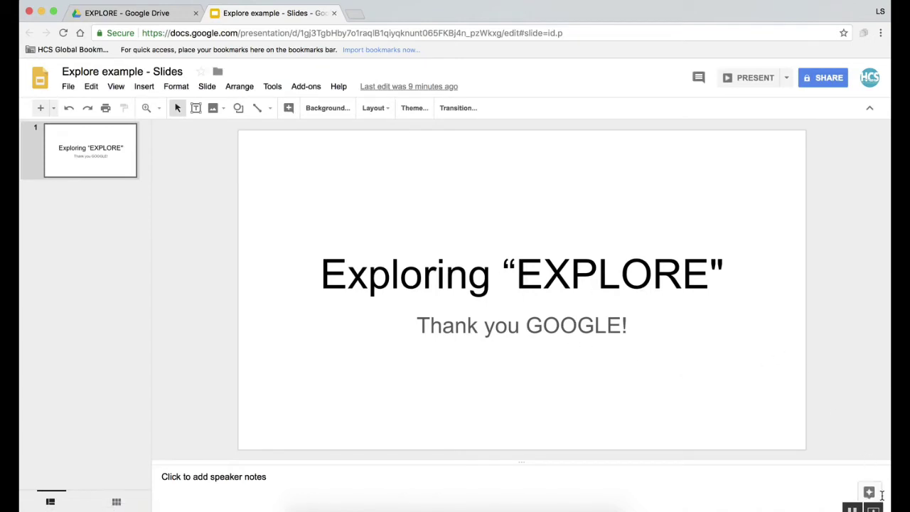
pyautogui.click(858, 493)
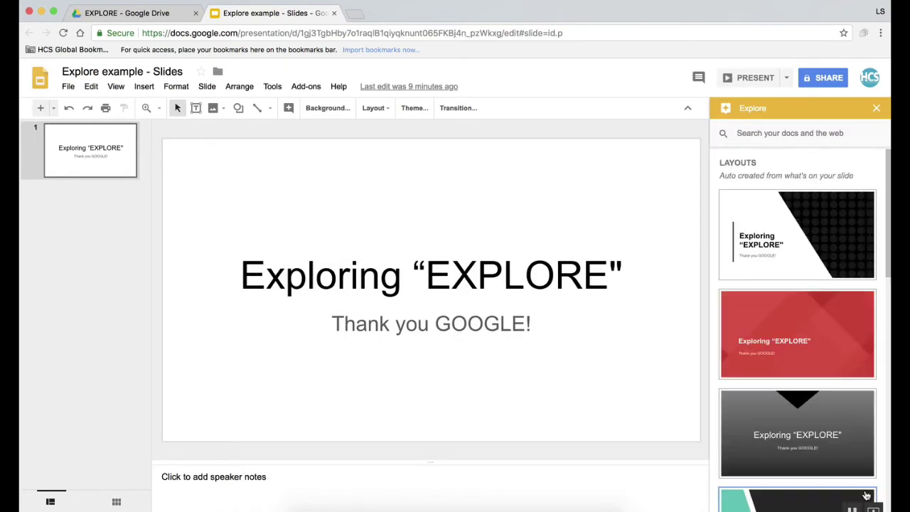
# Step: Try the suggested layouts on the title slide, ending with the white one with a black dotted diagonal area
pyautogui.click(818, 249)
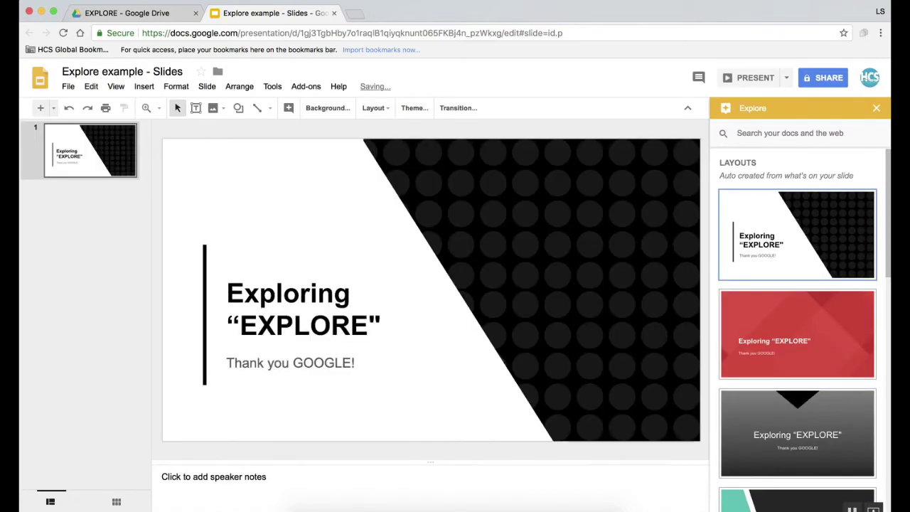
pyautogui.click(825, 328)
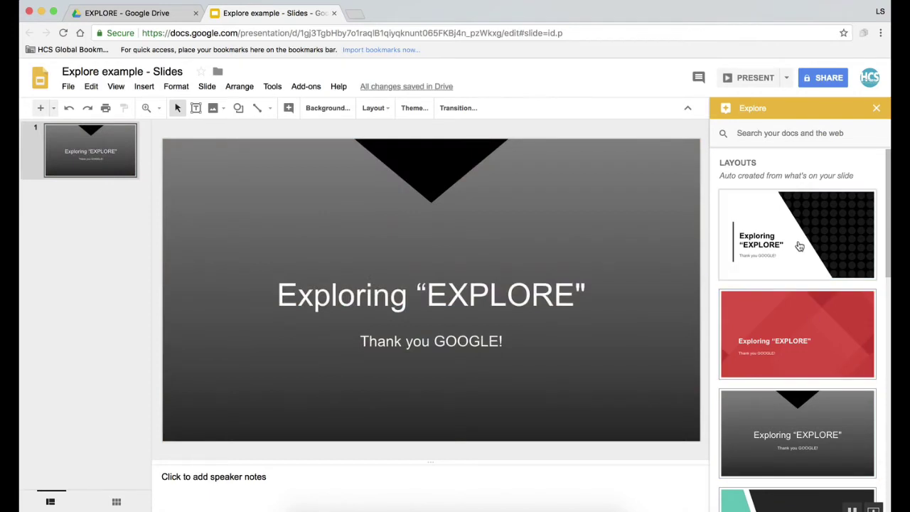
pyautogui.click(799, 246)
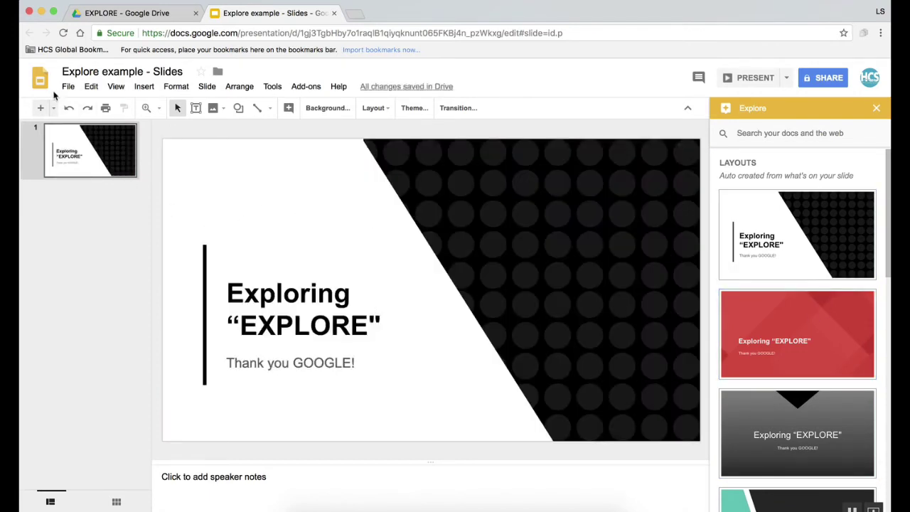
# Step: Search the web for "Space" images and insert the picture of meteors streaking past a planet on the title slide
pyautogui.click(147, 90)
pyautogui.moveTo(149, 105)
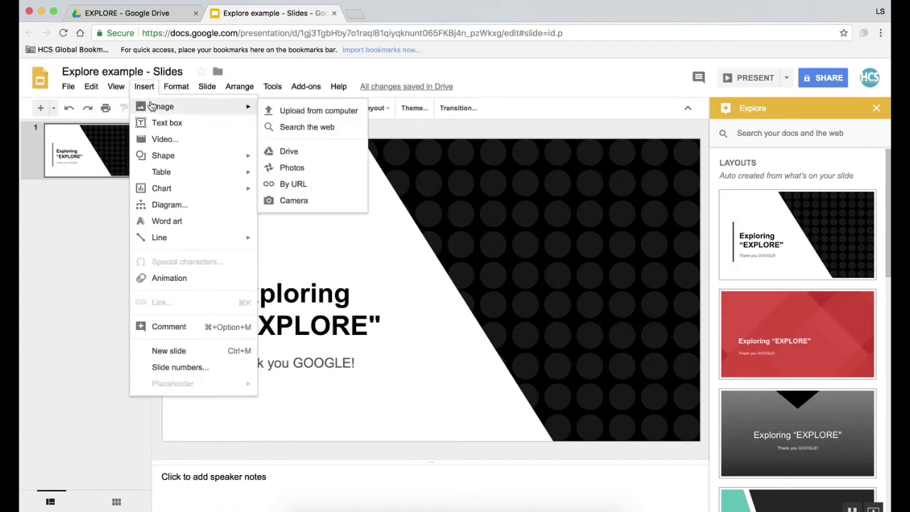
pyautogui.click(311, 128)
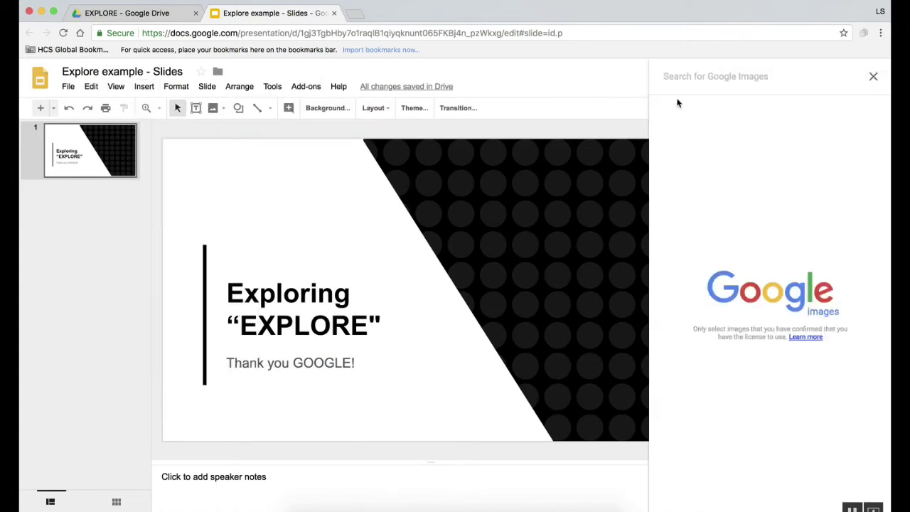
pyautogui.write('Spav')
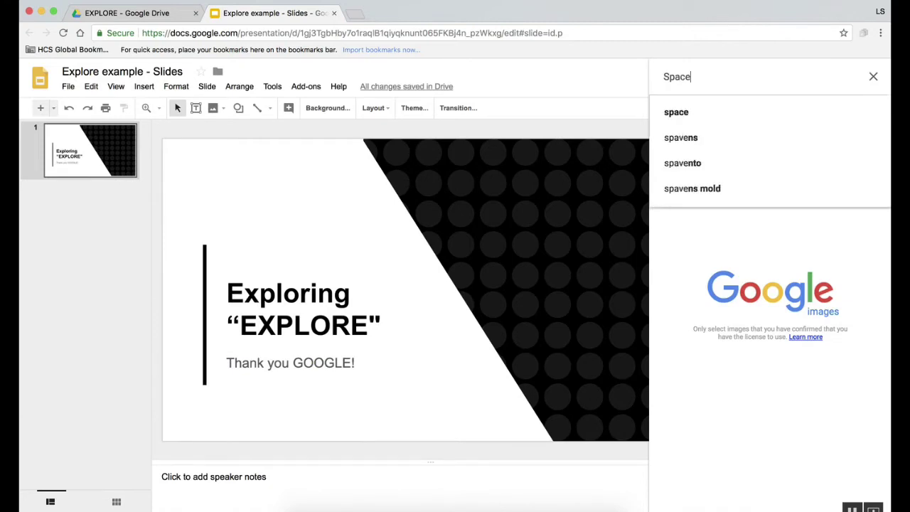
pyautogui.press('Return')
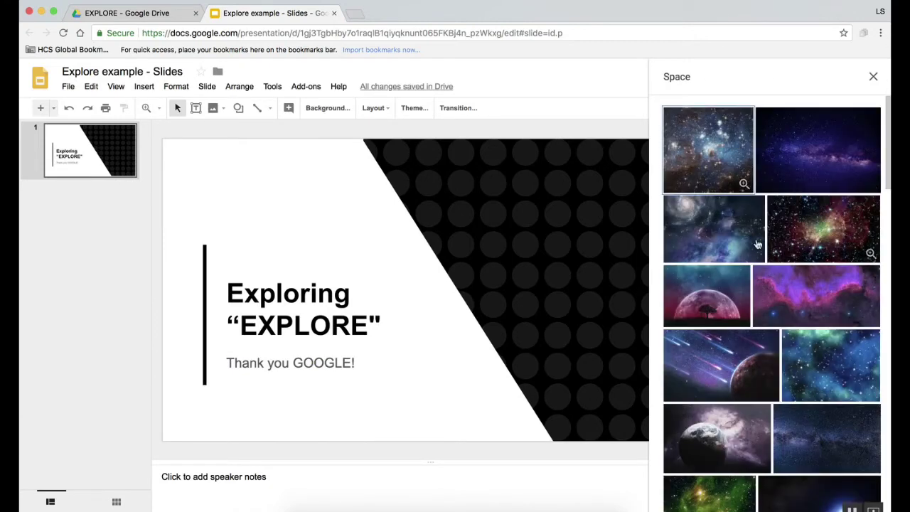
pyautogui.click(705, 361)
pyautogui.click(855, 501)
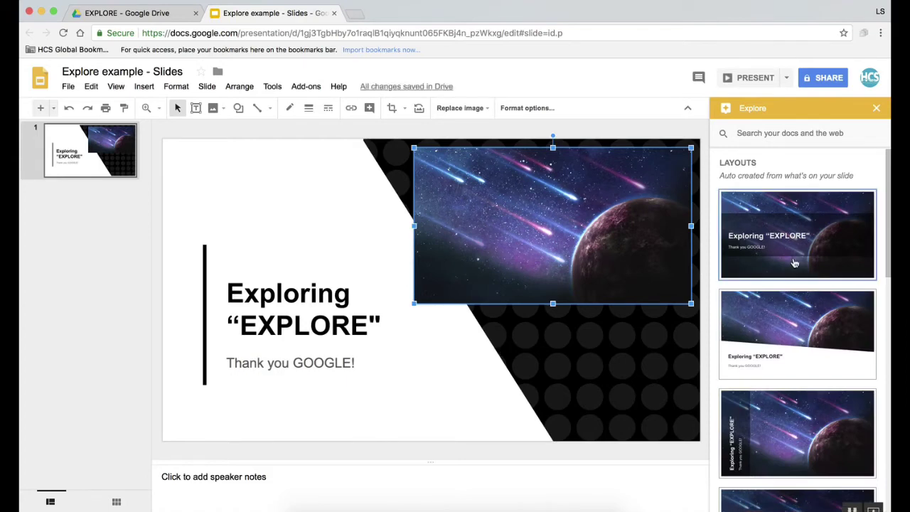
# Step: Try the suggested picture layouts on the title slide, finishing with the full-slide meteor image and right-aligned title text
pyautogui.click(795, 263)
pyautogui.scroll(-2, 789, 340)
pyautogui.click(803, 257)
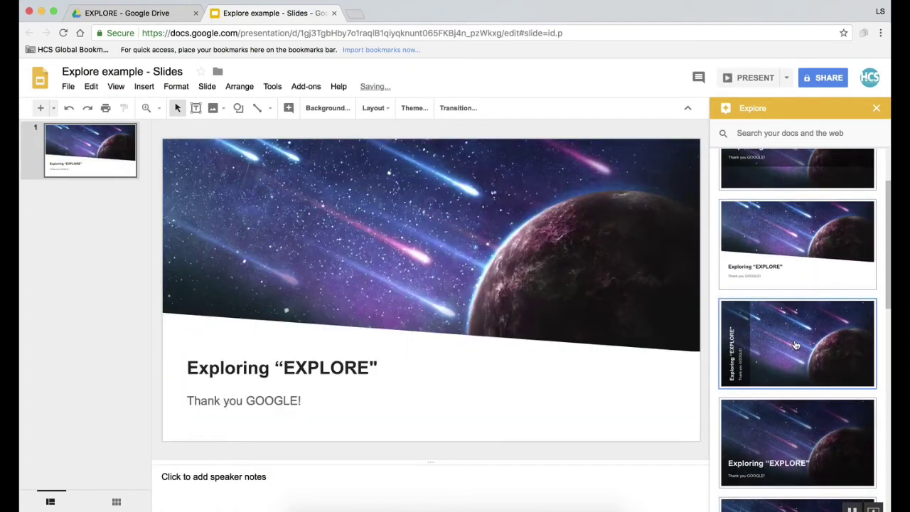
pyautogui.click(796, 345)
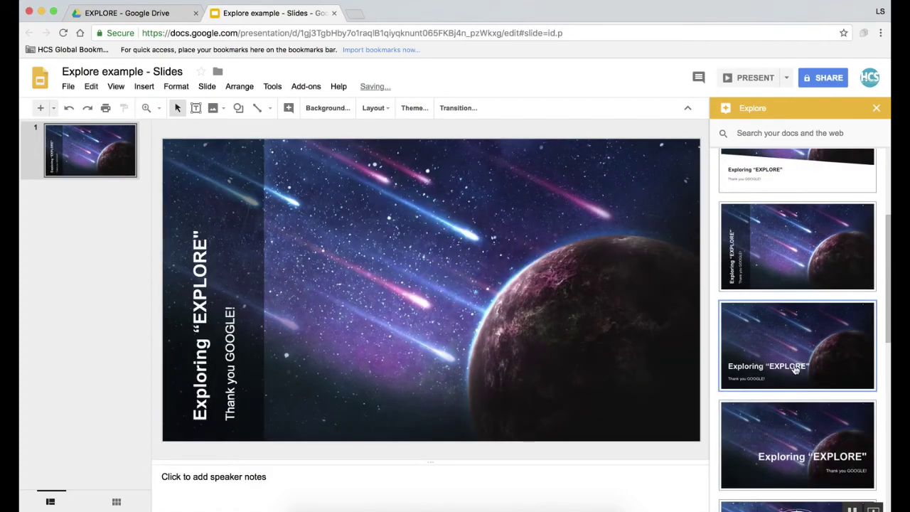
pyautogui.click(795, 368)
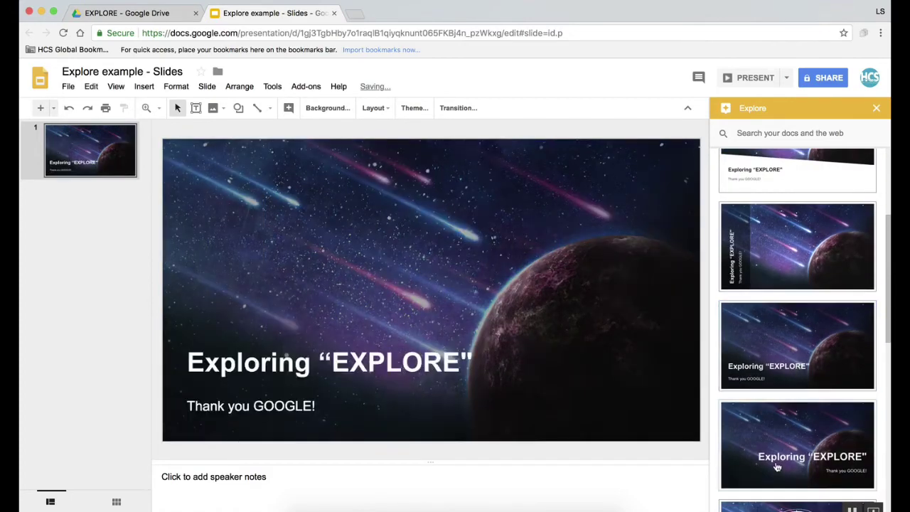
pyautogui.click(776, 467)
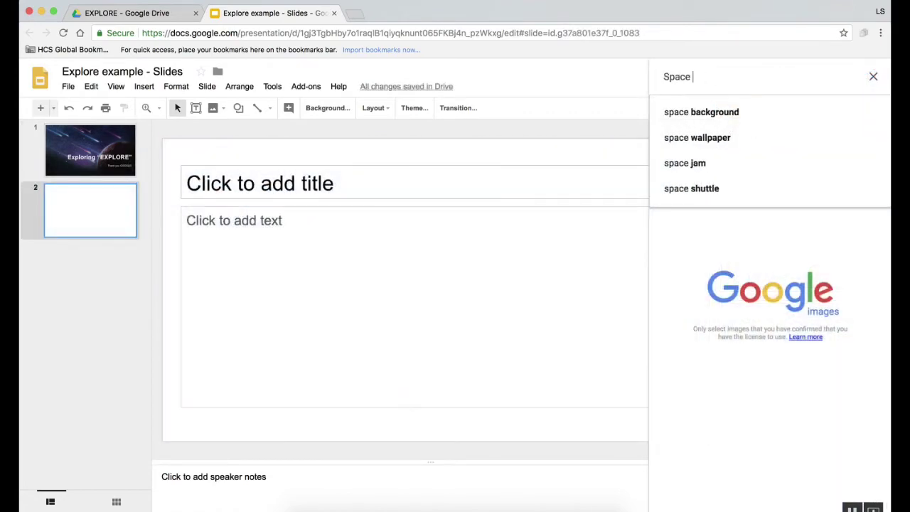
# Step: Search for "space shuttle" images and insert the crew in front of the shuttle and the shuttle launch pictures on slide 2
pyautogui.write('s')
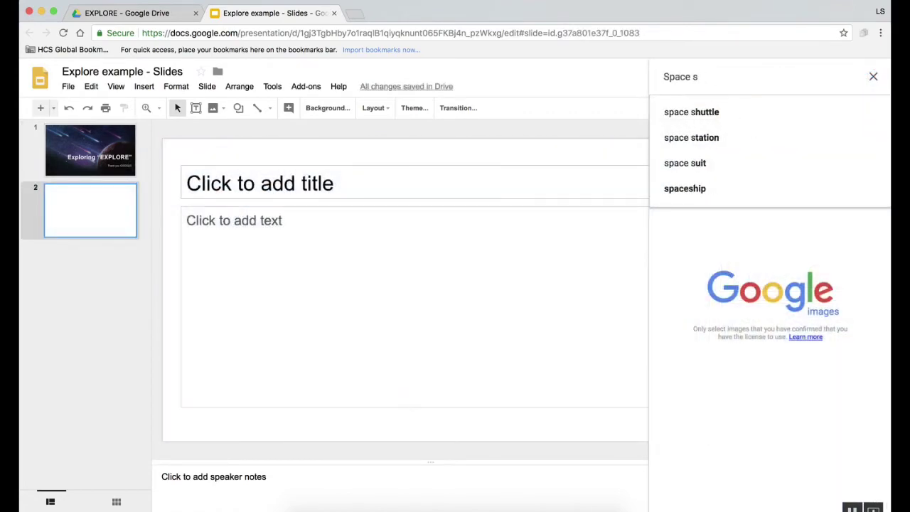
pyautogui.click(686, 112)
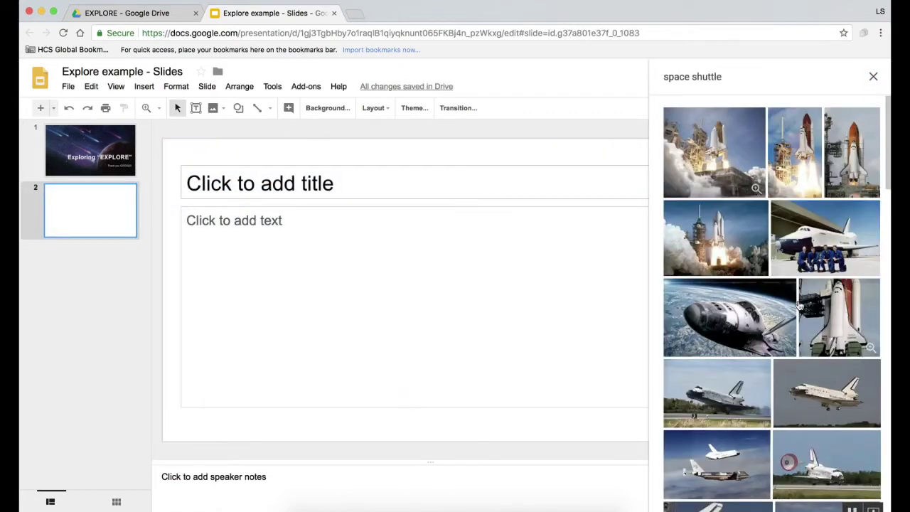
pyautogui.click(804, 249)
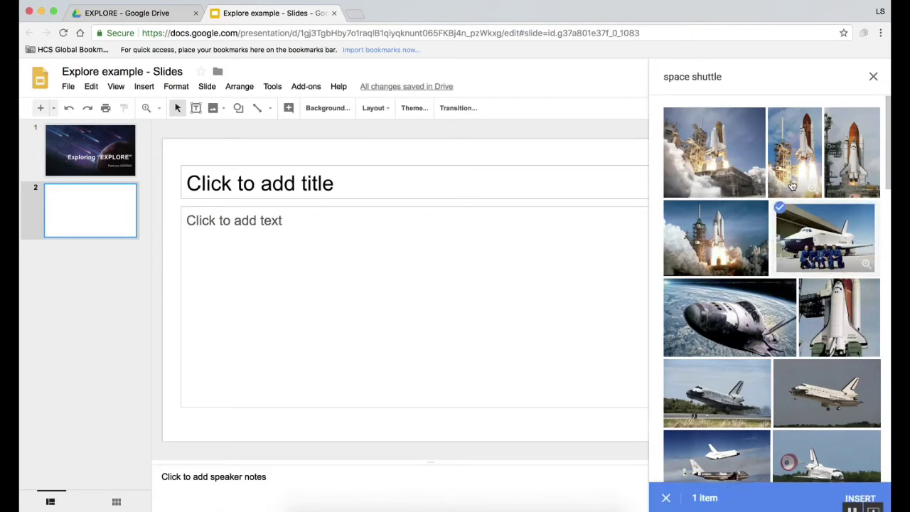
pyautogui.click(792, 184)
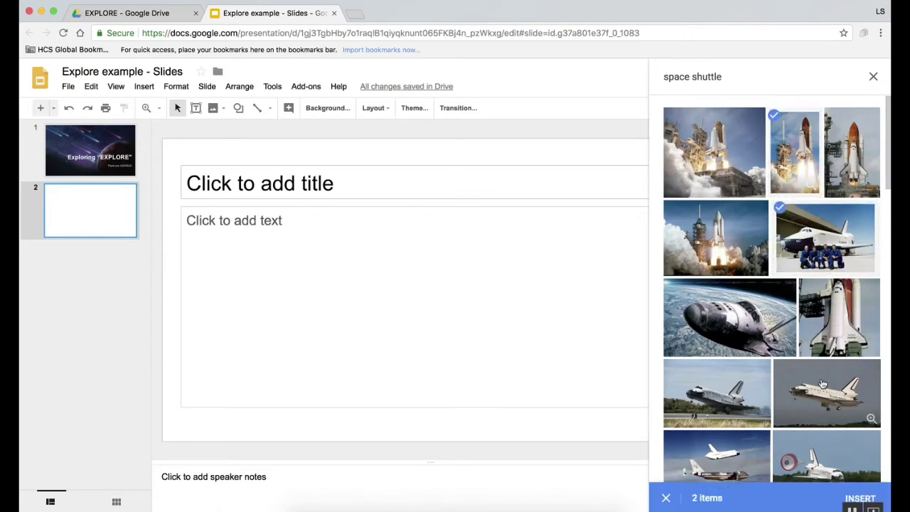
pyautogui.click(858, 497)
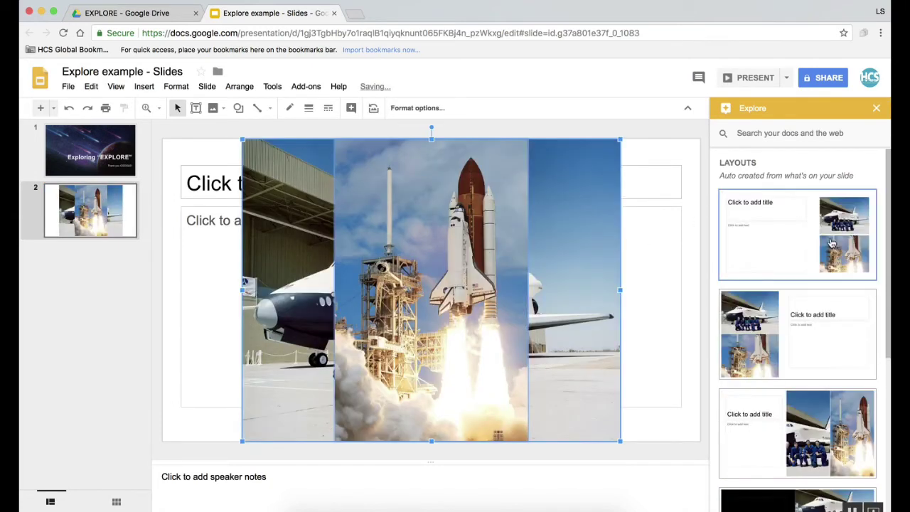
# Step: Try the suggested layouts on slide 2, ending with the two shuttle pictures side by side above the title
pyautogui.click(860, 212)
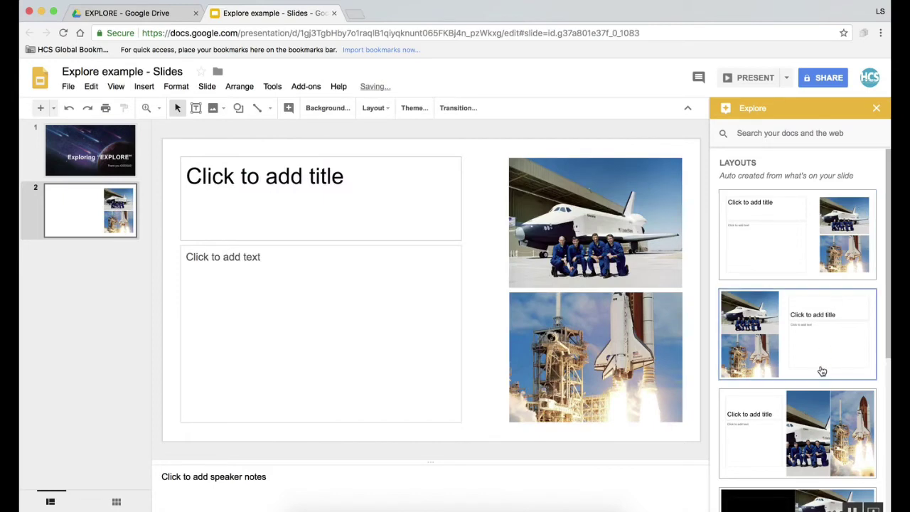
pyautogui.click(821, 371)
pyautogui.click(144, 86)
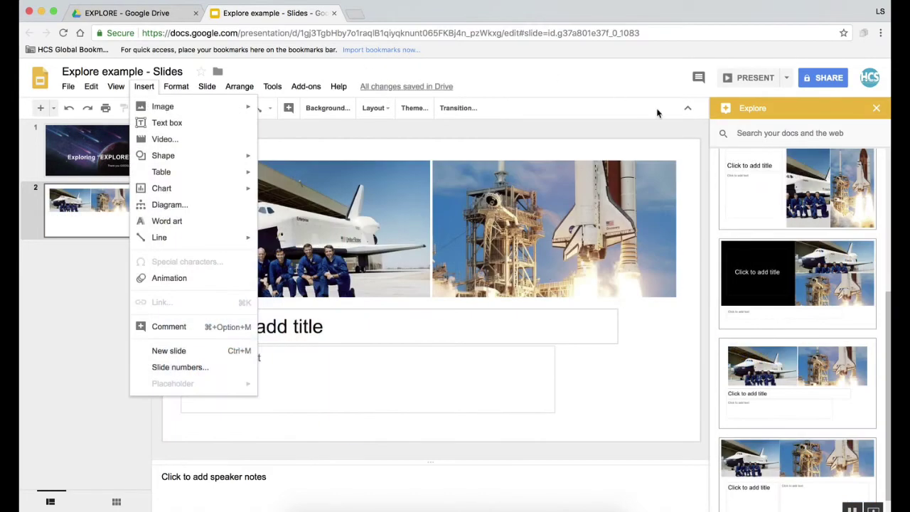
# Step: Search the documents and the web for "space exploration" with Explore
pyautogui.click(819, 136)
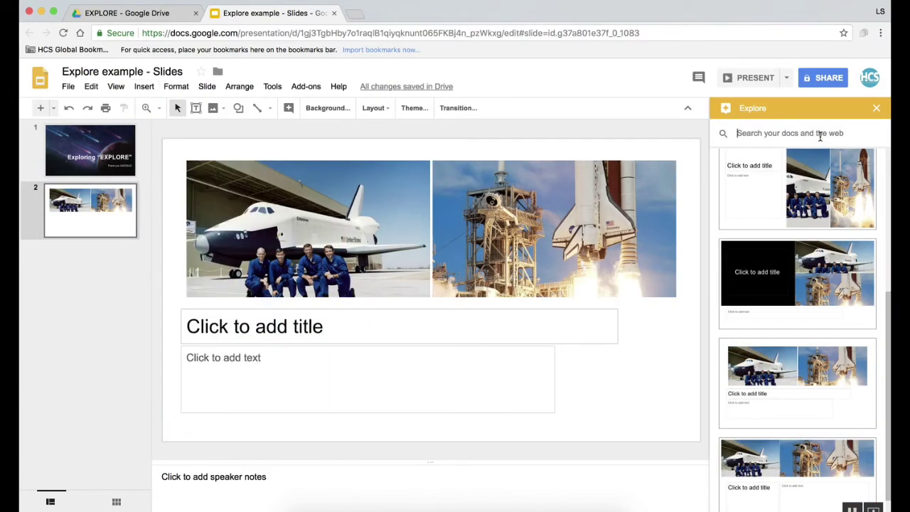
pyautogui.write('S')
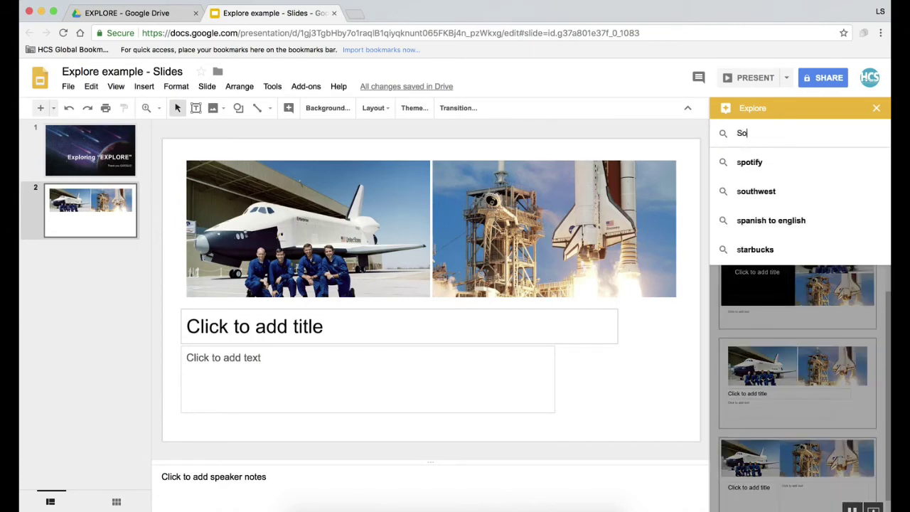
pyautogui.write('pace ')
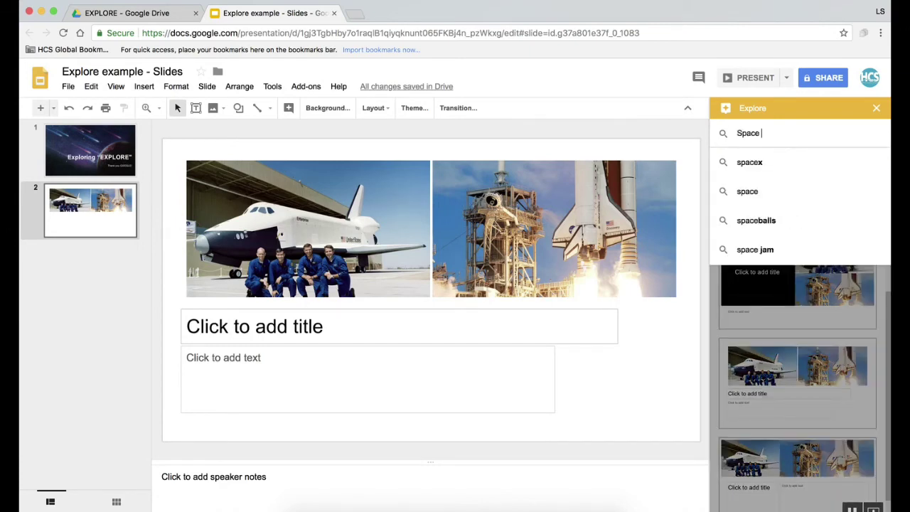
pyautogui.write('Exploration')
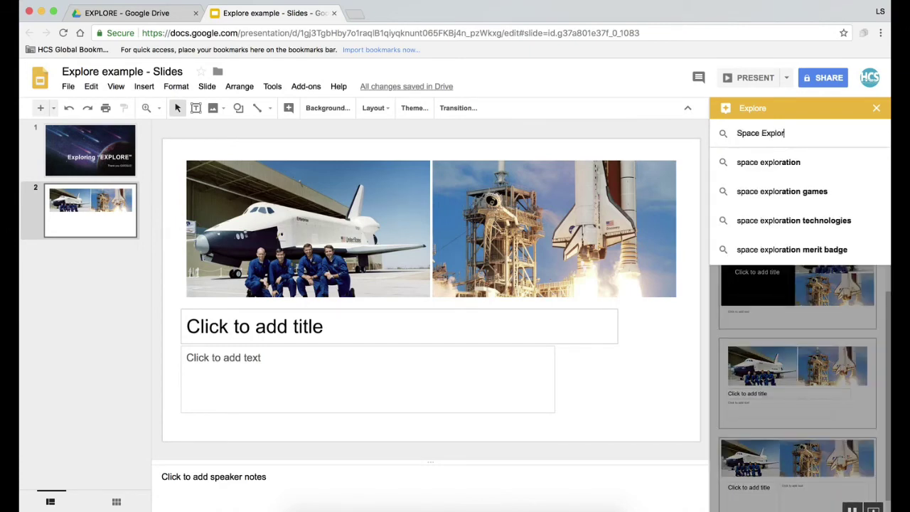
pyautogui.click(823, 166)
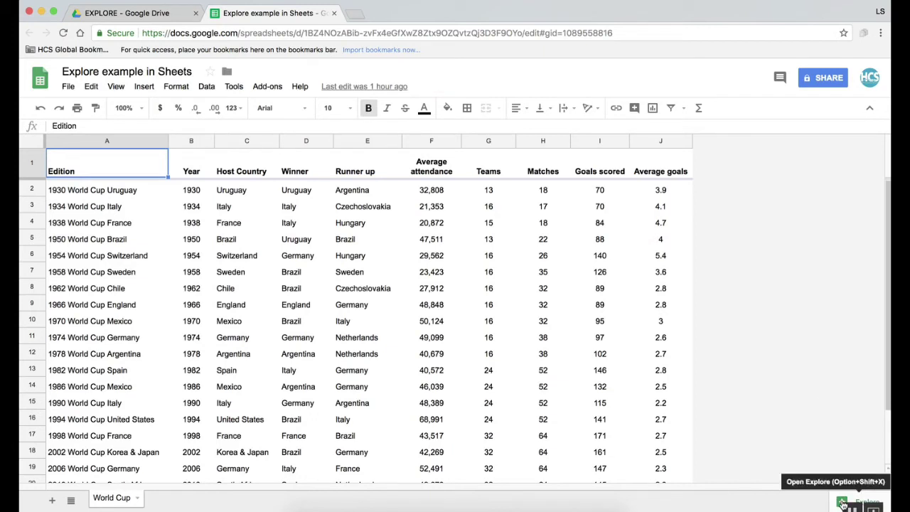
# Step: Show Explore for the World Cup data and examine its suggestions for the Edition, Year, Host Country and Winner selections
pyautogui.click(843, 504)
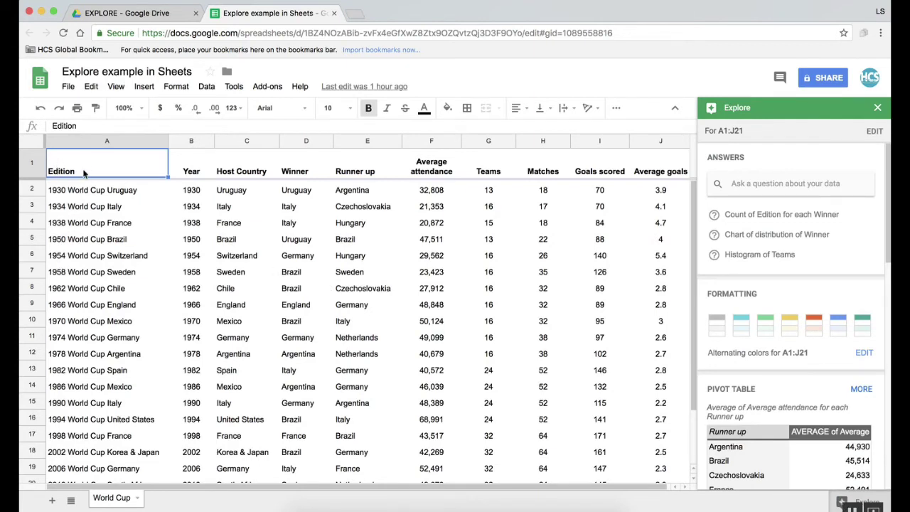
pyautogui.click(96, 142)
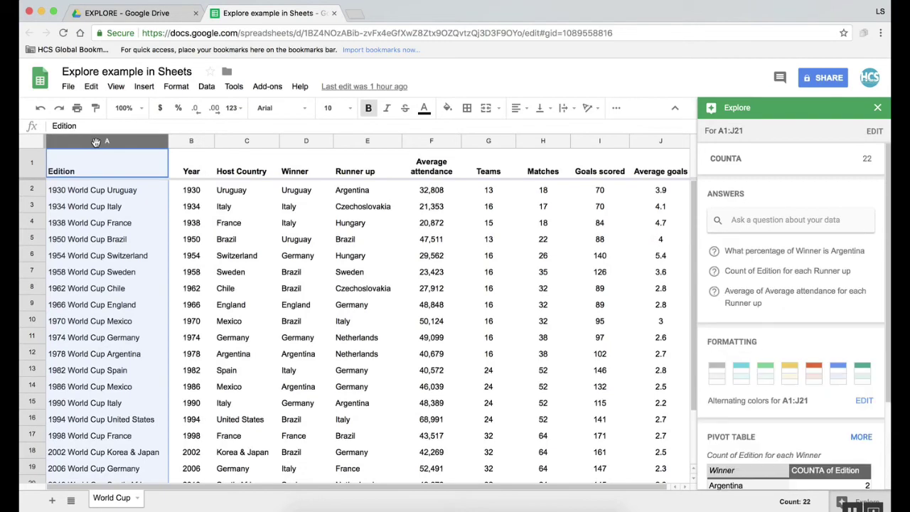
pyautogui.click(197, 142)
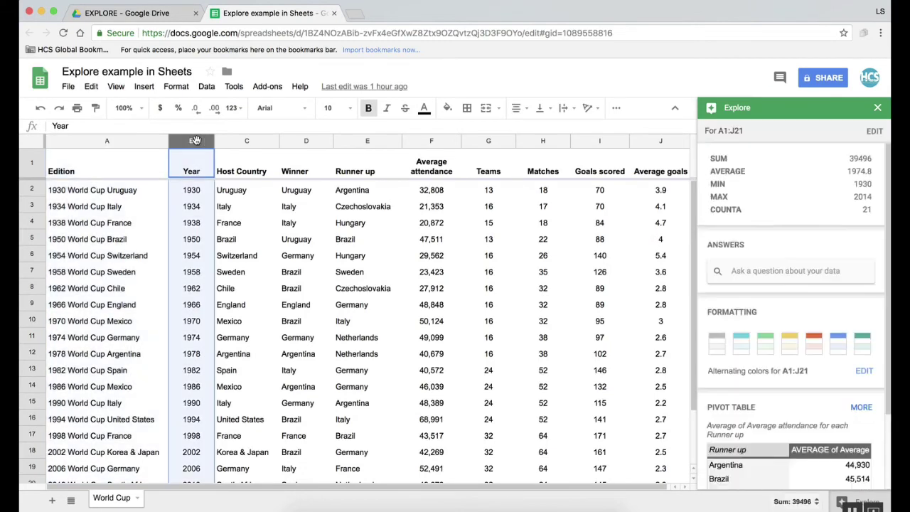
pyautogui.scroll(-1, 840, 349)
pyautogui.scroll(-3, 840, 349)
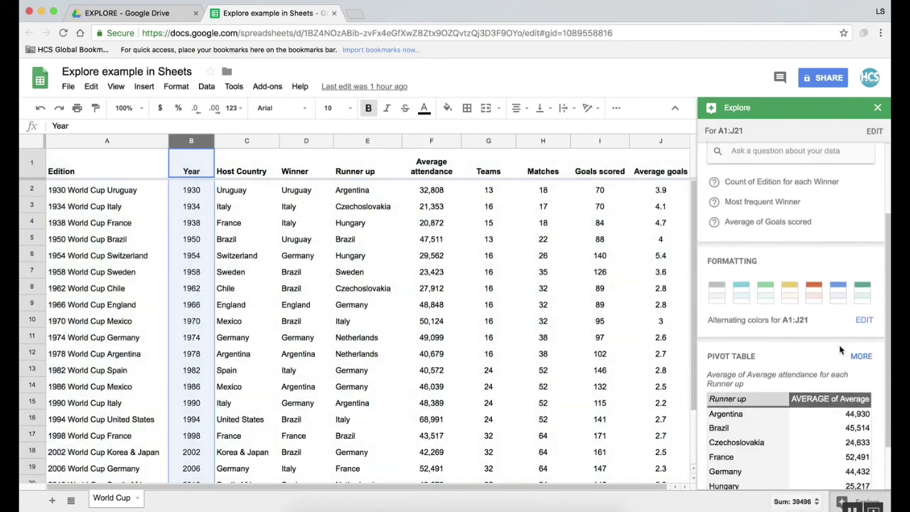
pyautogui.click(248, 176)
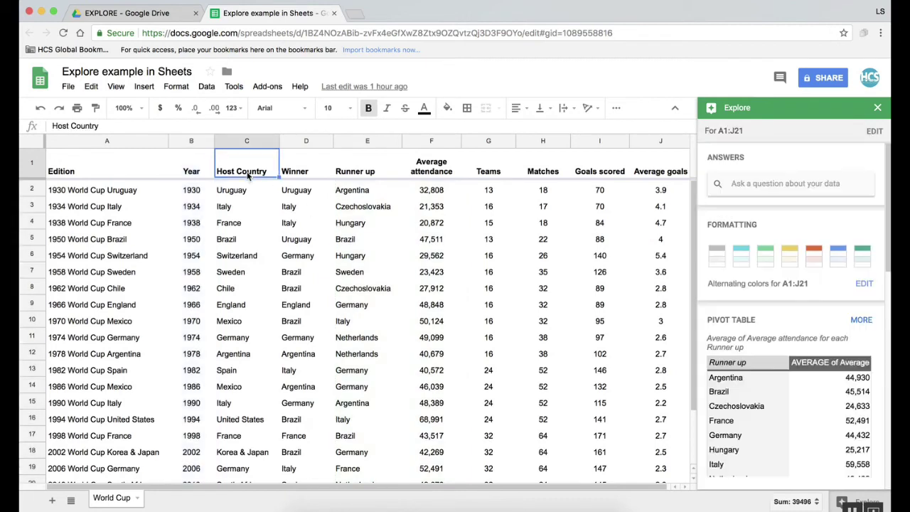
pyautogui.click(299, 176)
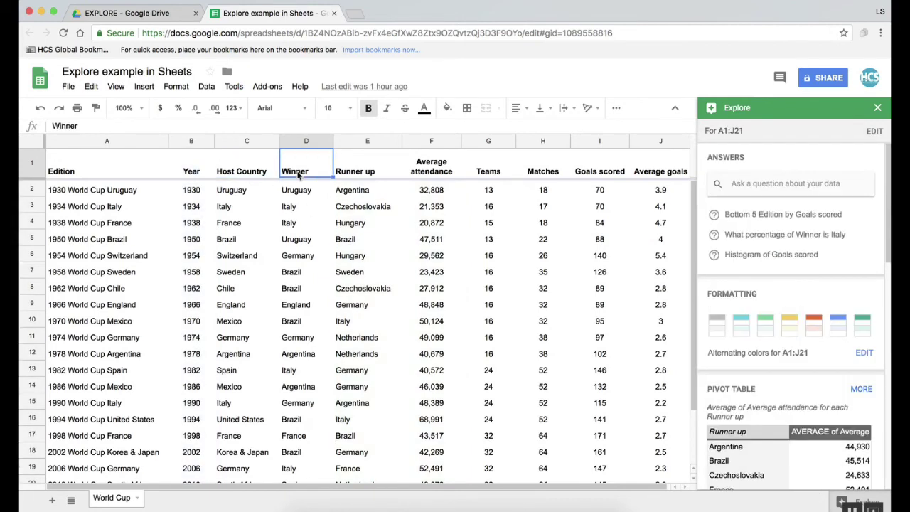
pyautogui.click(251, 168)
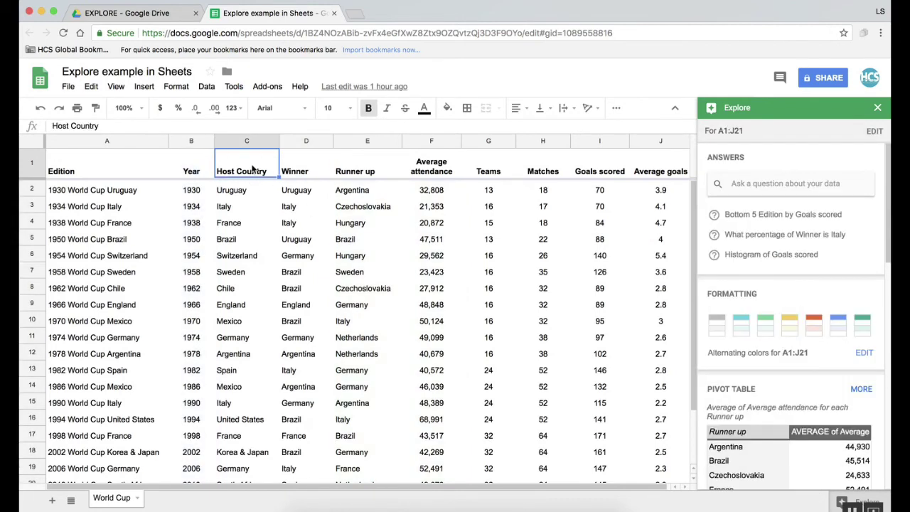
pyautogui.scroll(-3, 792, 320)
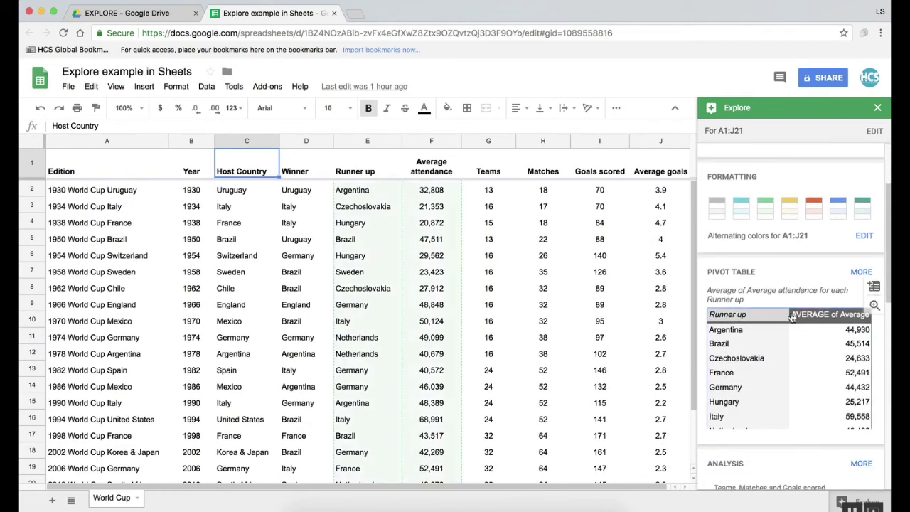
# Step: Review all the suggested pivot tables and insert the one for Count of Edition for each Winner
pyautogui.scroll(2, 792, 318)
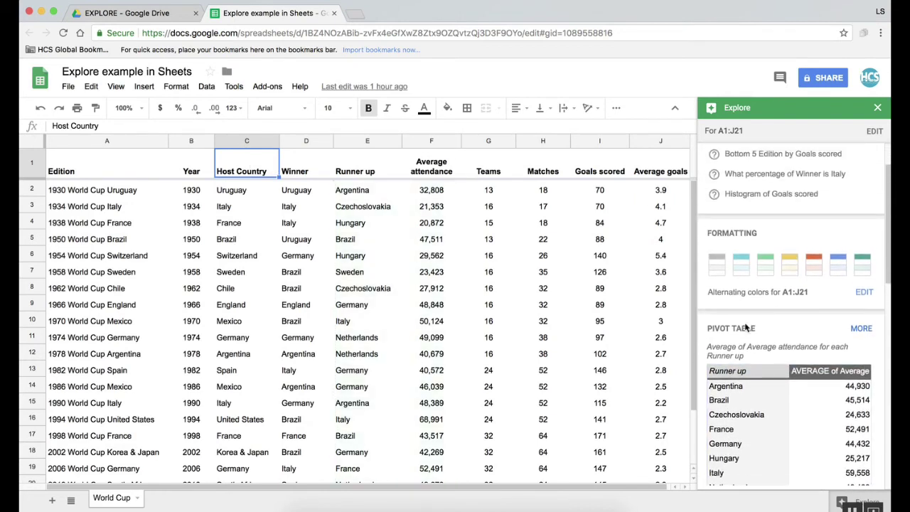
pyautogui.click(858, 329)
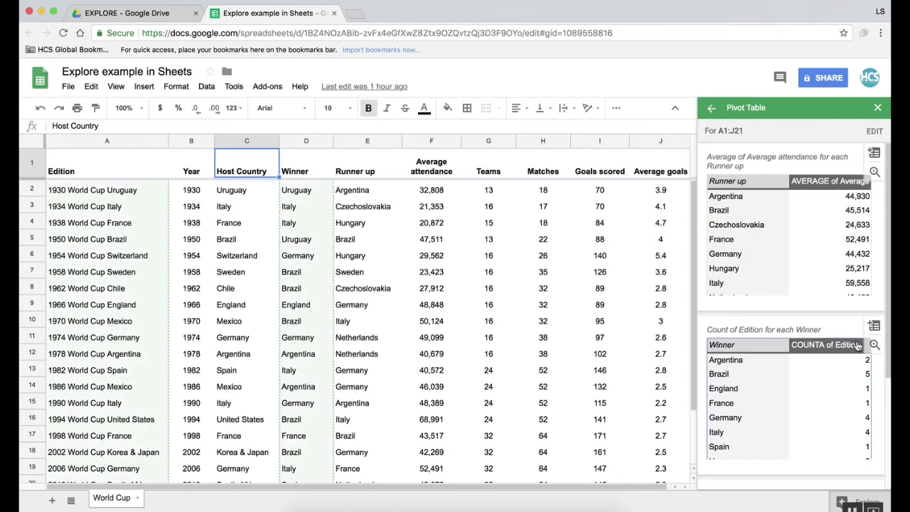
pyautogui.scroll(-3, 857, 345)
pyautogui.scroll(-2, 857, 345)
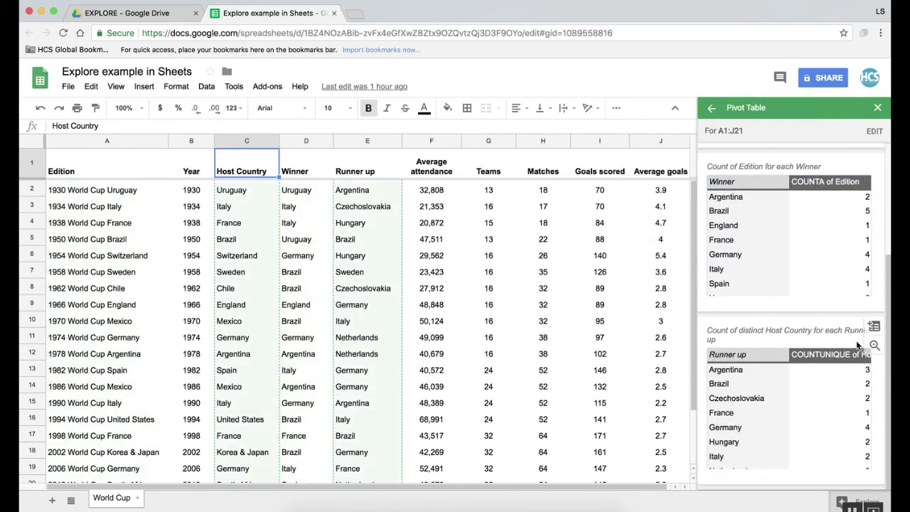
pyautogui.scroll(3, 858, 345)
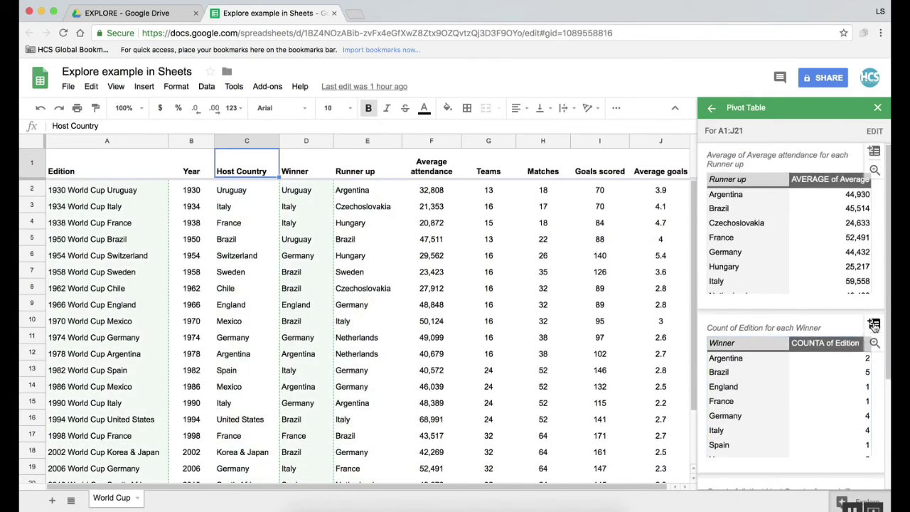
pyautogui.click(873, 324)
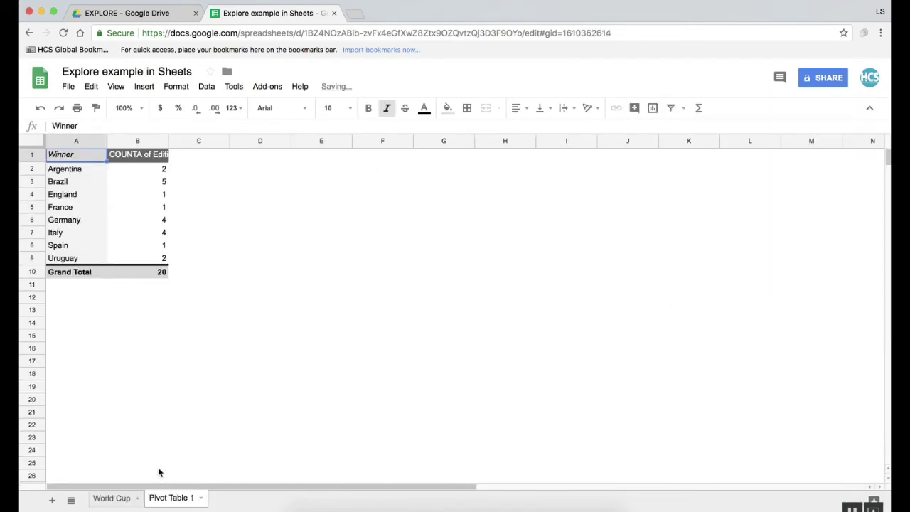
# Step: Insert the suggested Teams, Matches, Goals scored and Average goals chart on the World Cup sheet, shrunk to about half size over columns F to I
pyautogui.click(111, 498)
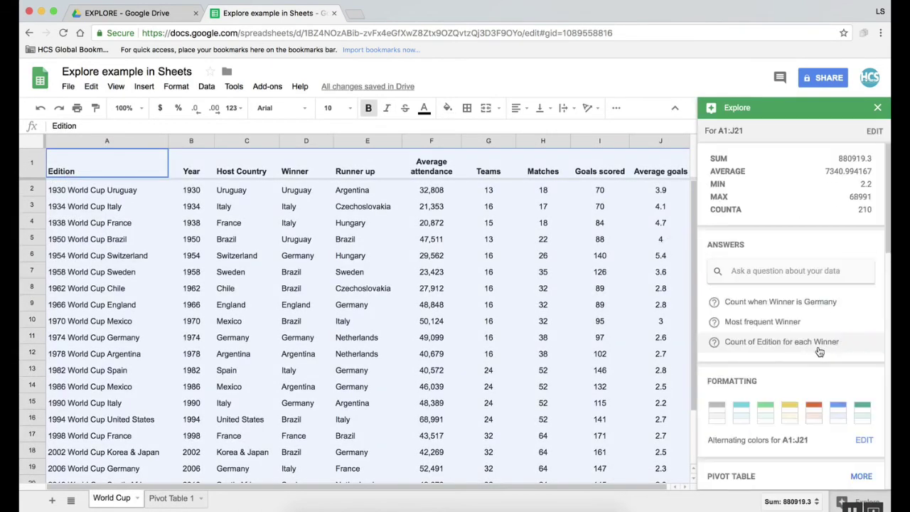
pyautogui.scroll(-2, 818, 352)
pyautogui.scroll(-4, 800, 305)
pyautogui.scroll(-1, 798, 302)
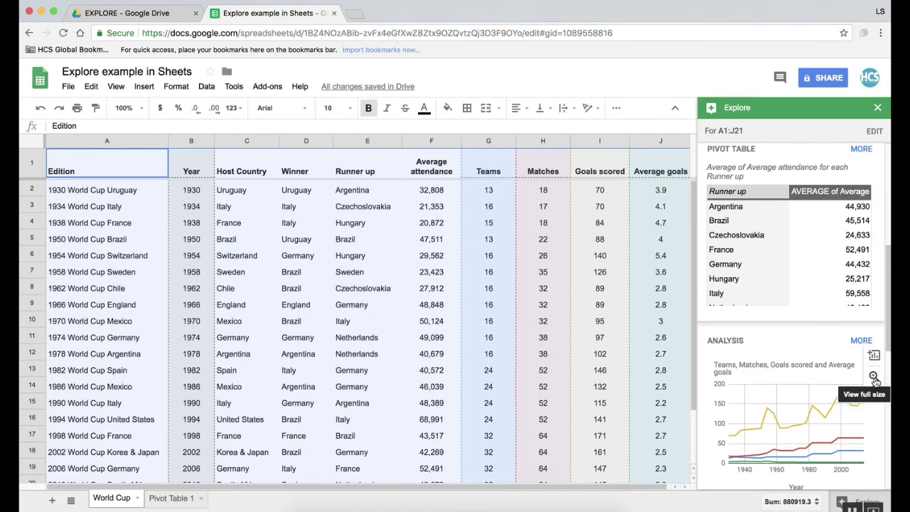
pyautogui.click(874, 357)
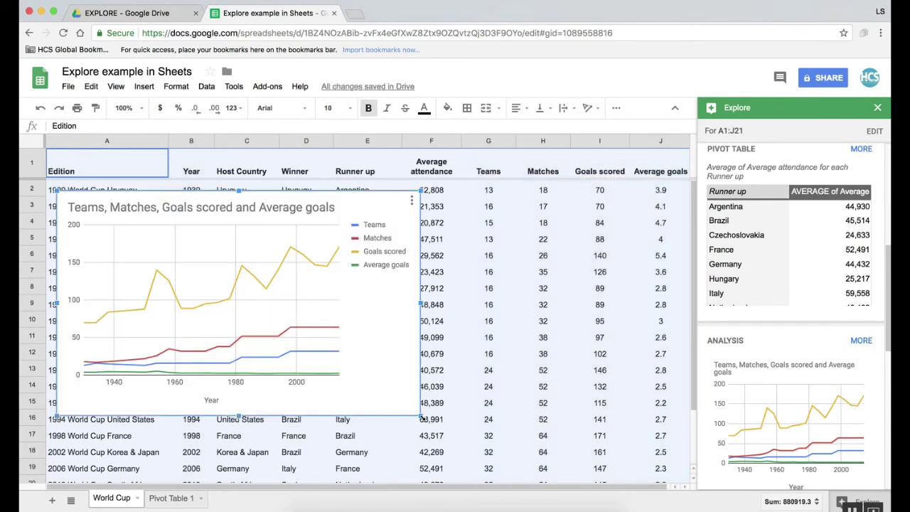
pyautogui.moveTo(420, 415); pyautogui.dragTo(595, 357)
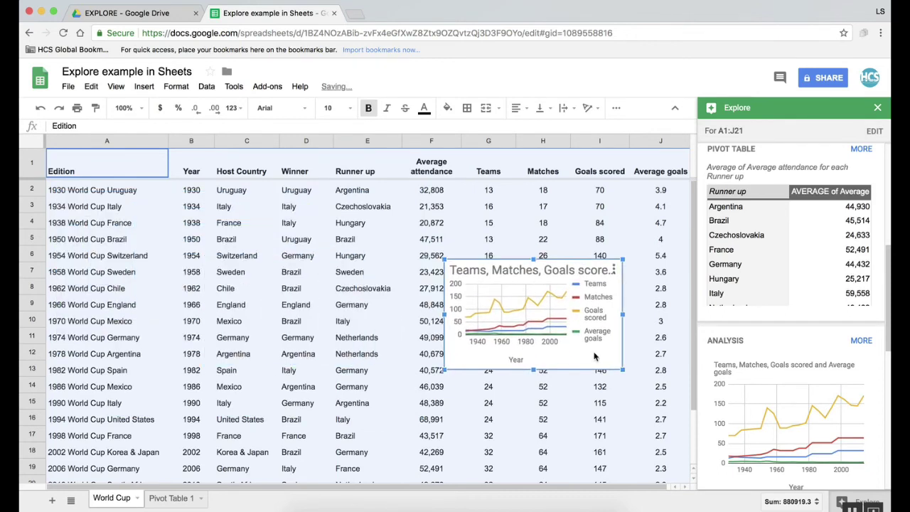
# Step: Show the chart's options and look through the remaining Explore suggestions, and close the spreadsheet
pyautogui.click(614, 271)
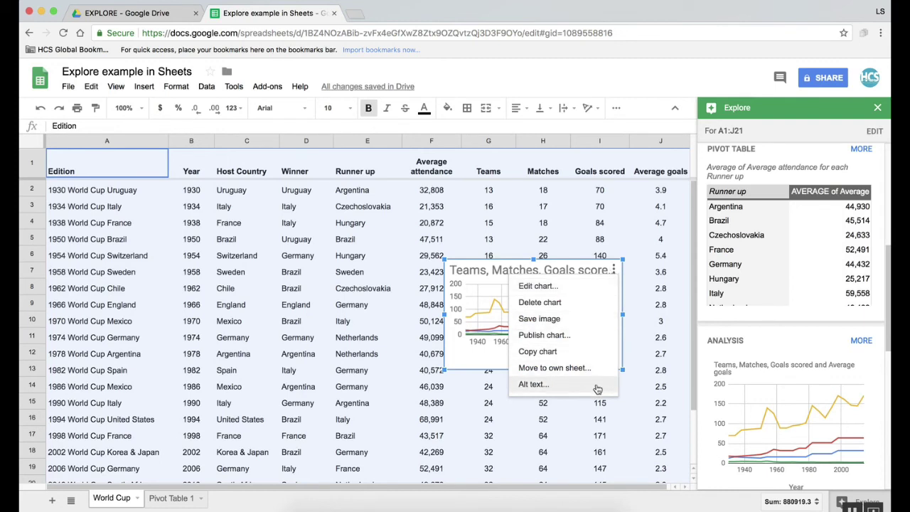
pyautogui.click(580, 436)
pyautogui.scroll(-2, 819, 408)
pyautogui.scroll(-5, 818, 414)
pyautogui.click(333, 13)
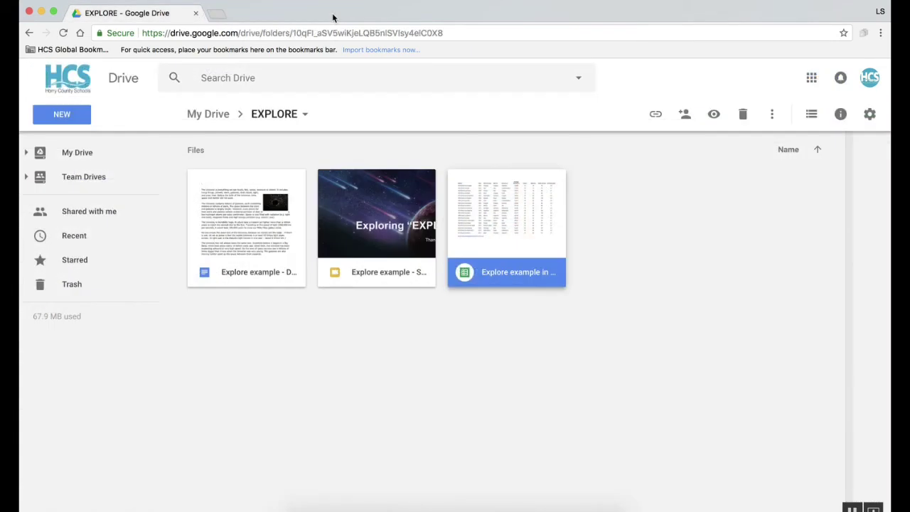